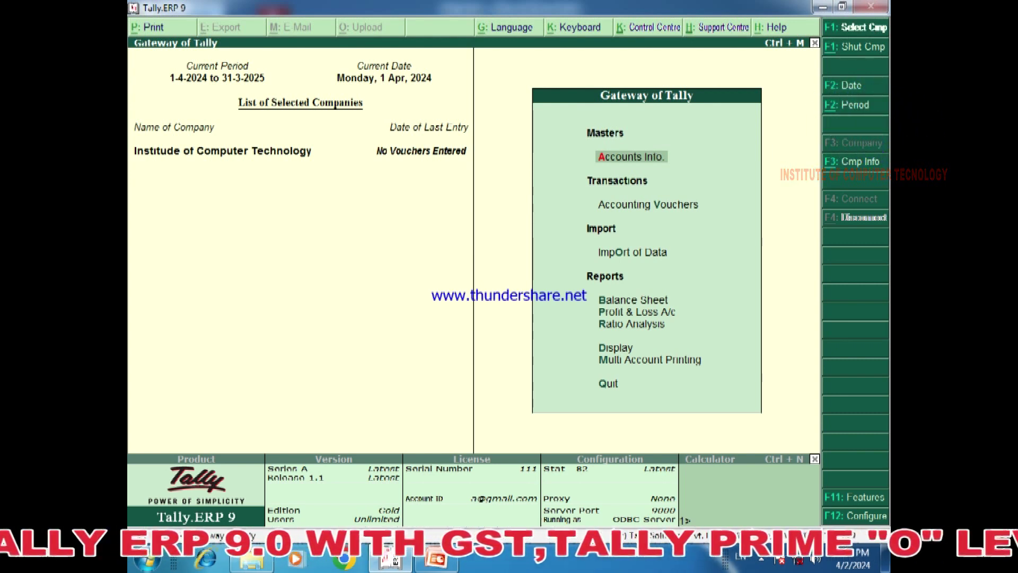
# - Open the blank single-ledger creation form to view its fields, and quit back to the Gateway of Tally without creating a ledger
pyautogui.press('Return')
pyautogui.press('l')
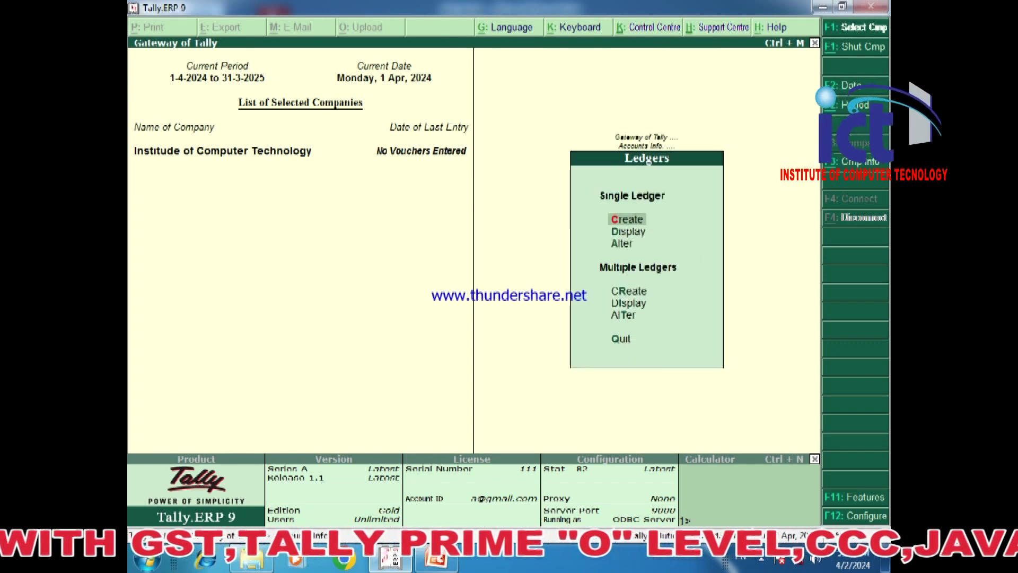
pyautogui.press('Return')
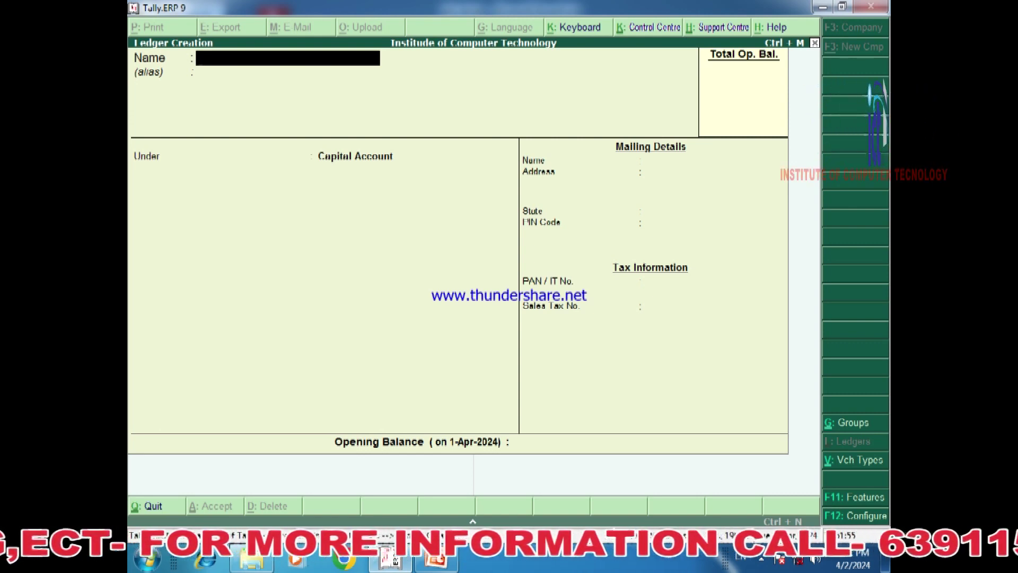
pyautogui.press('Escape')
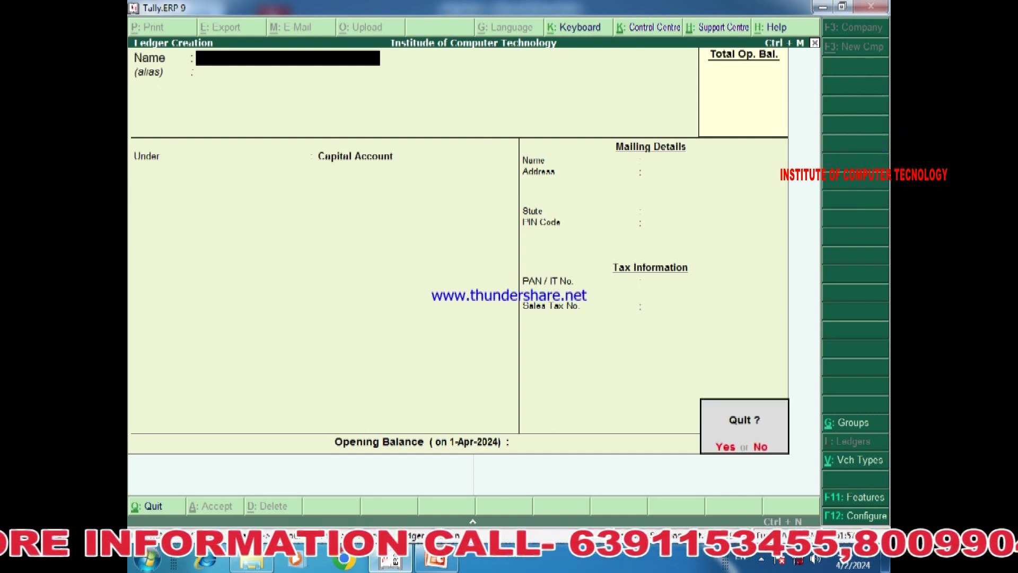
pyautogui.press('y')
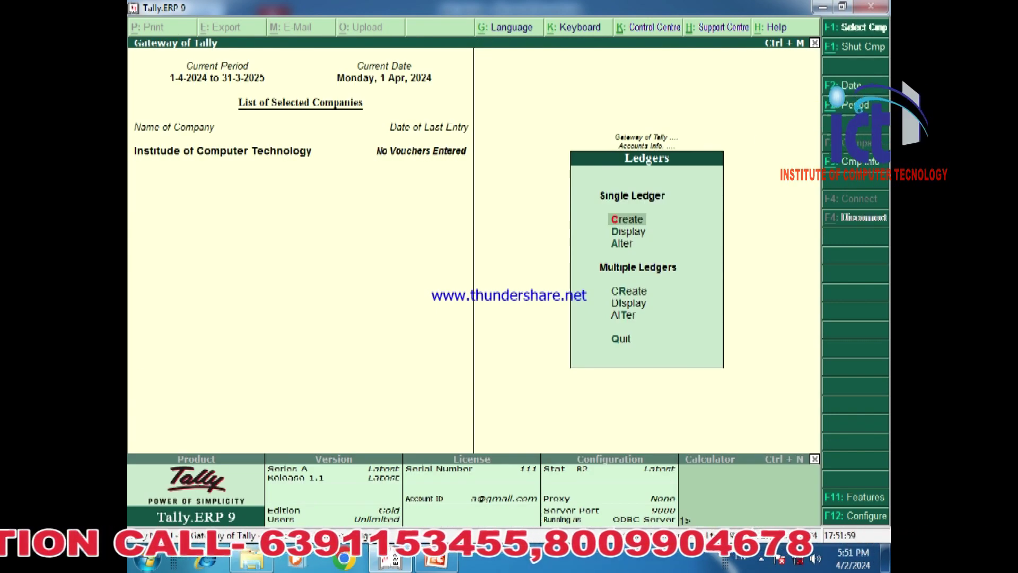
pyautogui.press('Escape')
pyautogui.press('Escape')
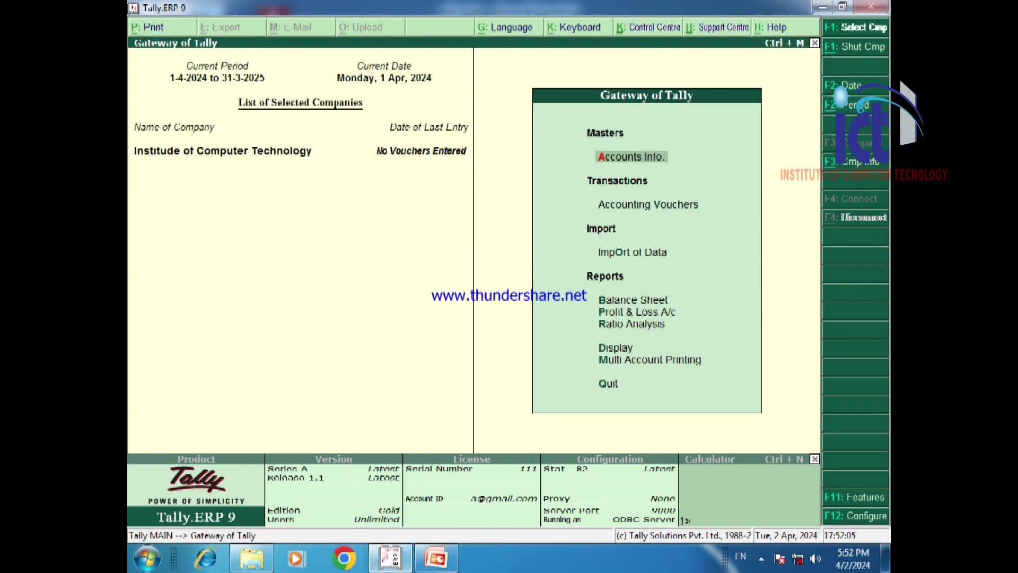
pyautogui.press('Down')
pyautogui.press('Down')
pyautogui.press('Up')
pyautogui.press('Down')
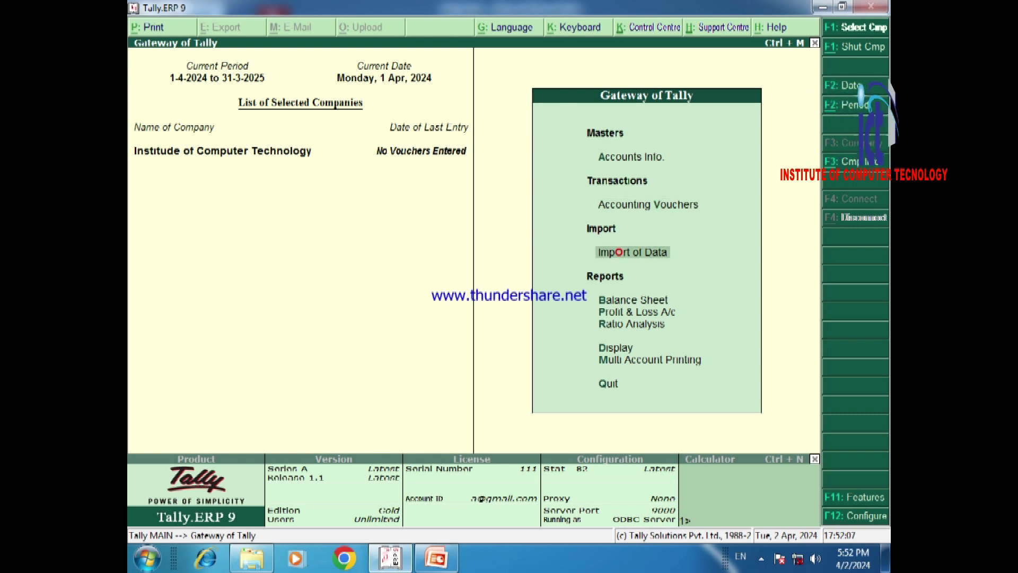
pyautogui.press('Down')
pyautogui.press('Down')
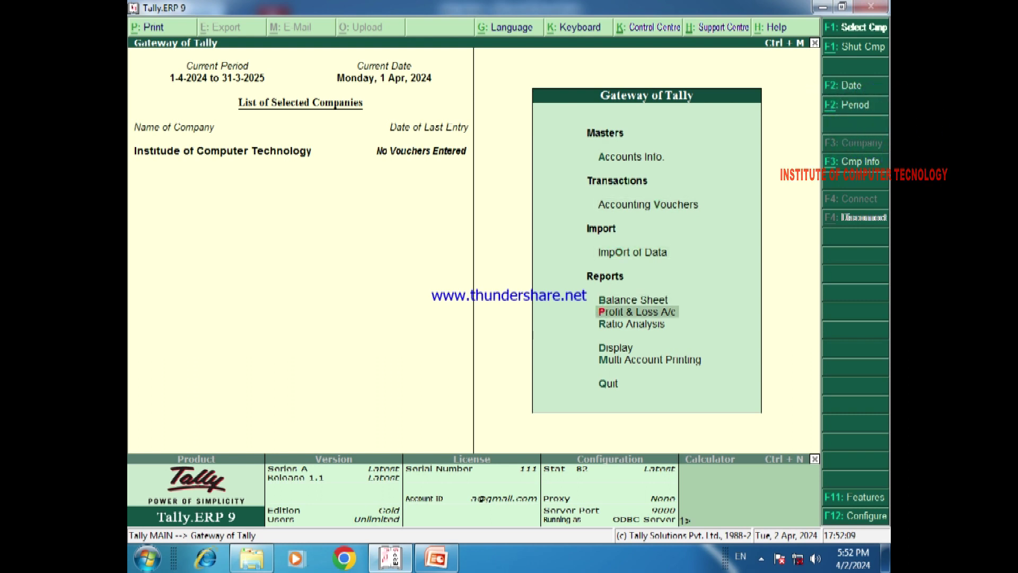
pyautogui.press('Up')
pyautogui.press('Up')
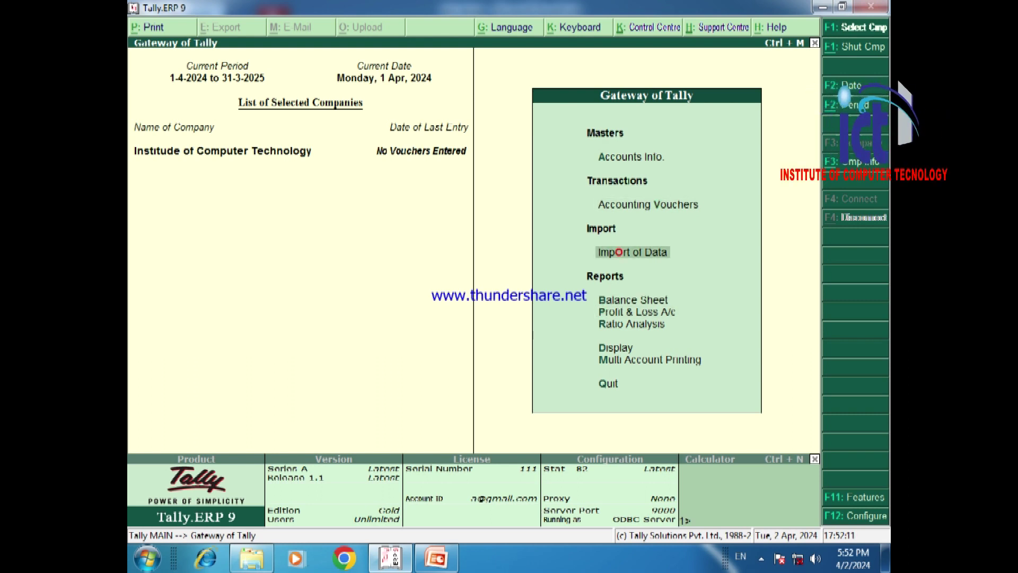
pyautogui.press('Up')
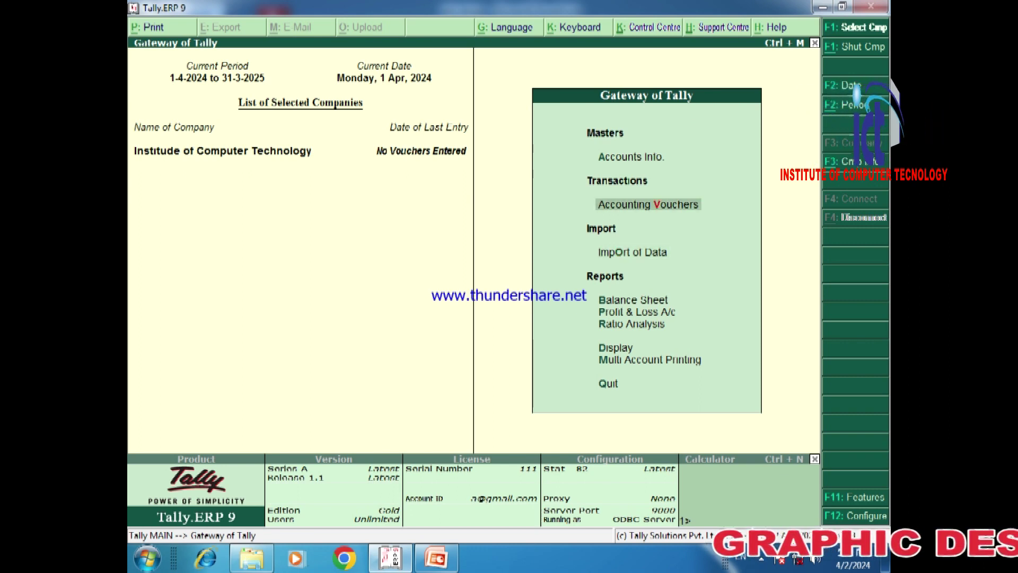
pyautogui.press('Up')
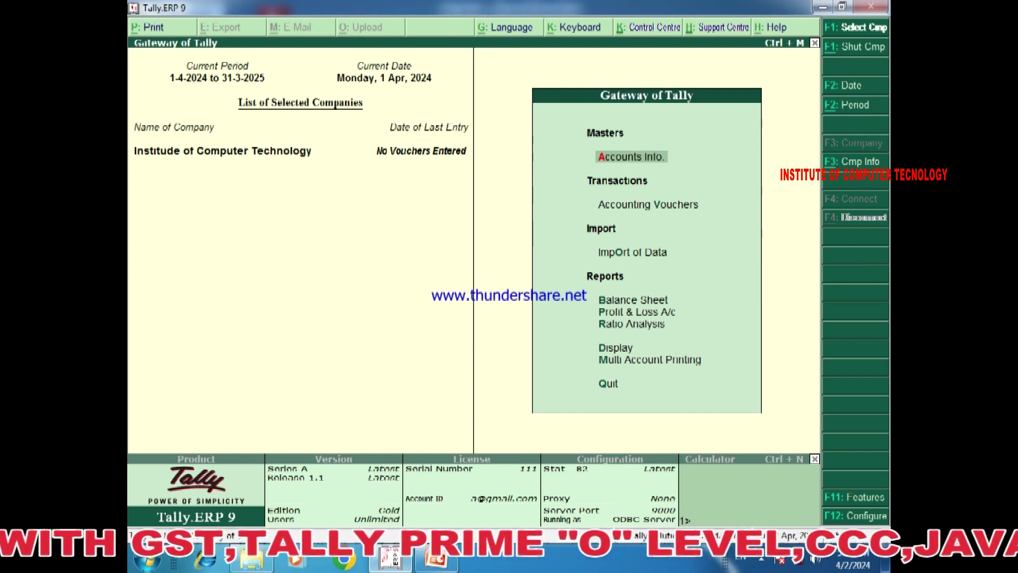
# - Go through Accounts Info. and Ledgers to view the single-ledger Create form, and return to the Gateway of Tally without saving
pyautogui.press('Return')
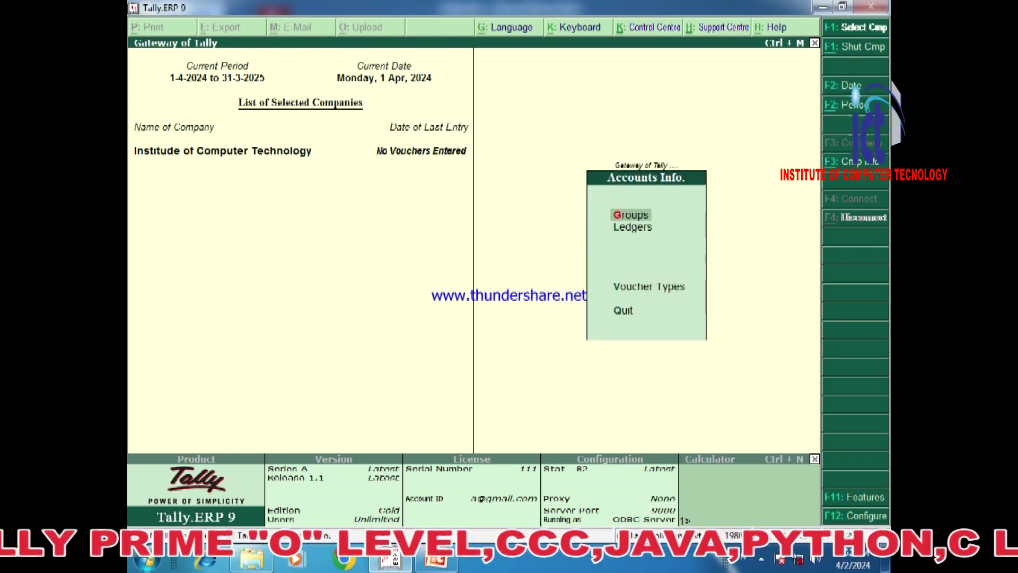
pyautogui.press('Down')
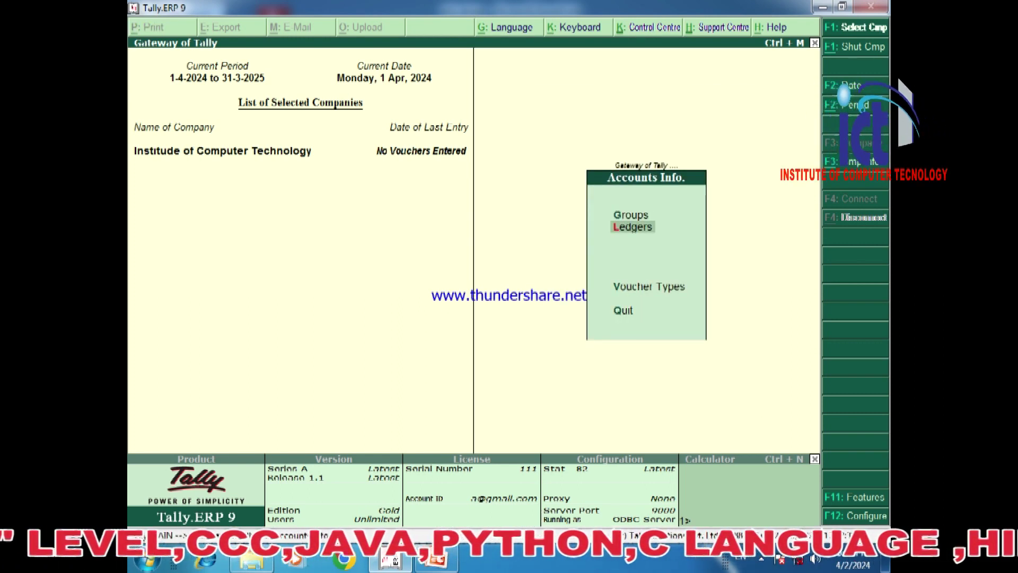
pyautogui.press('Return')
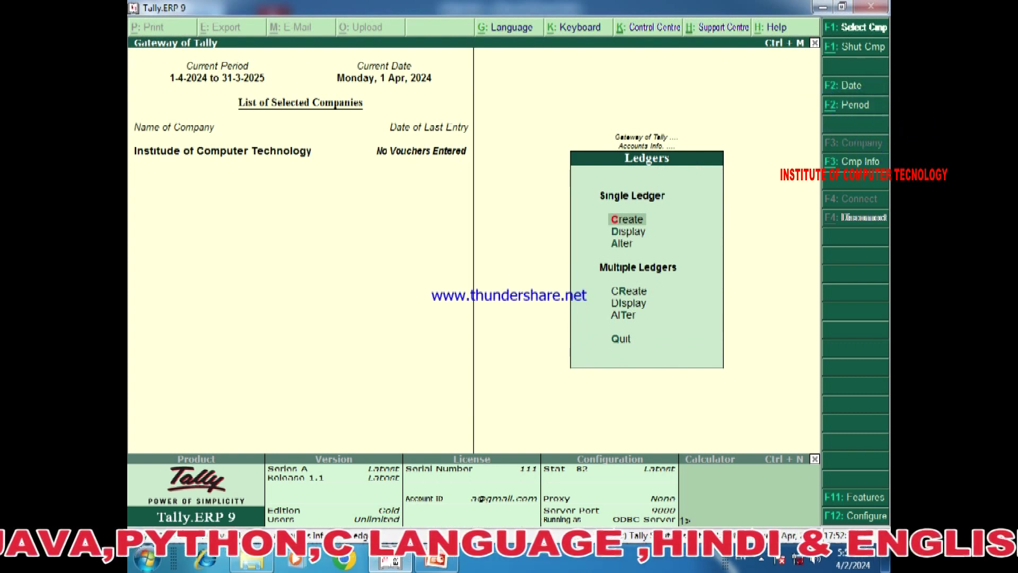
pyautogui.press('Return')
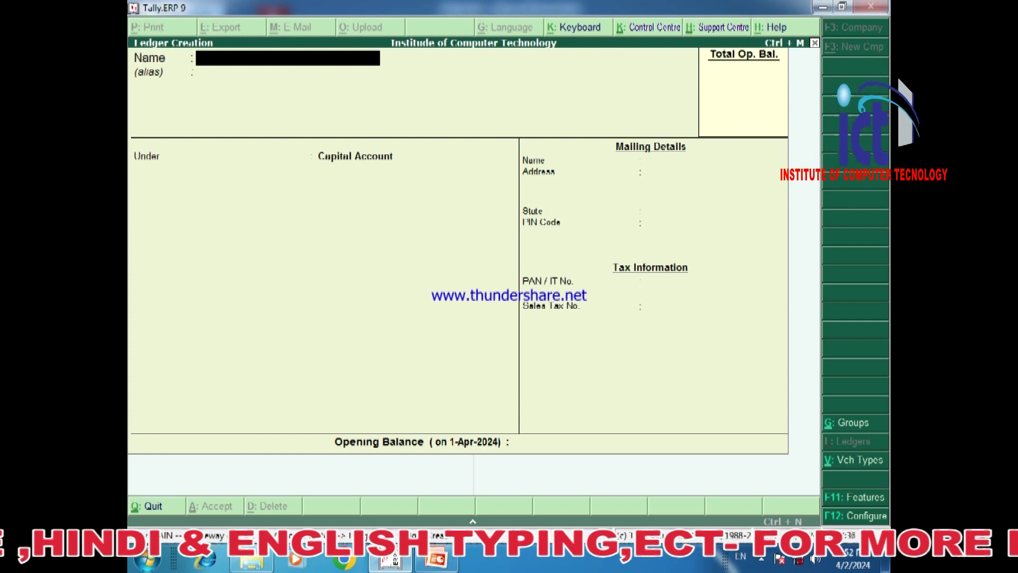
pyautogui.press('Escape')
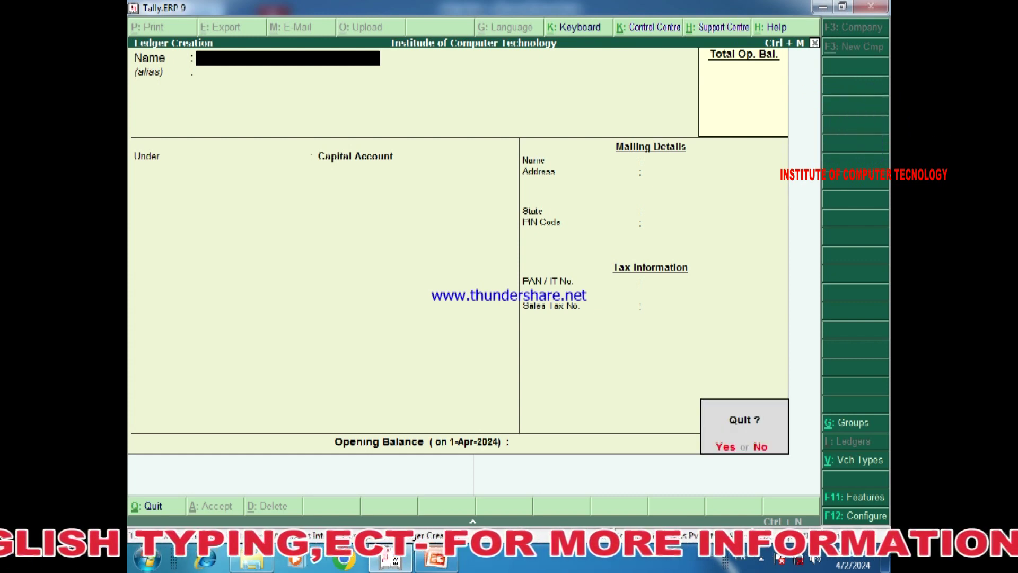
pyautogui.press('y')
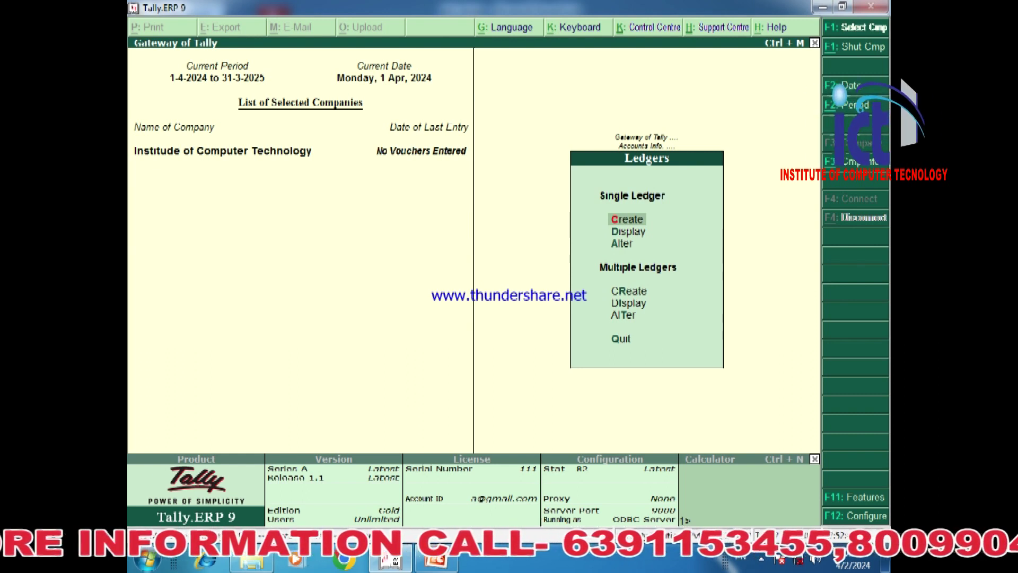
pyautogui.press('Escape')
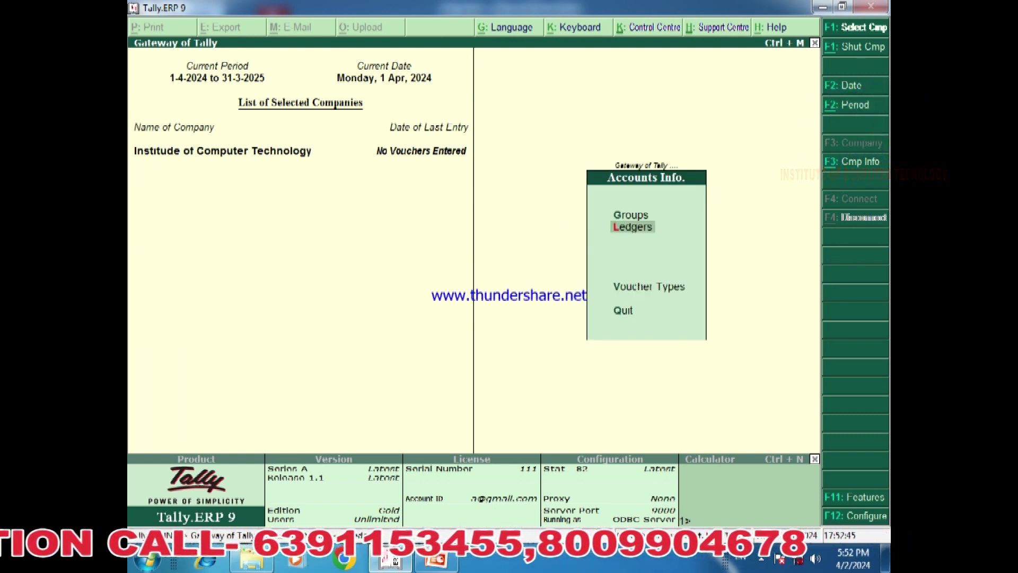
pyautogui.press('Escape')
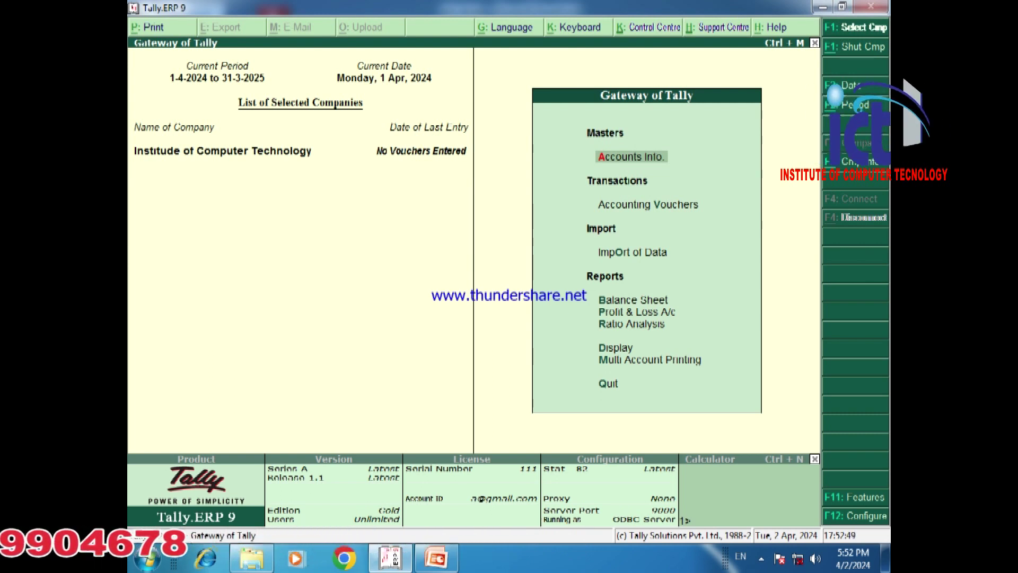
# - Open the multiple-ledger creation form to view its list of groups, and quit it without creating any ledgers
pyautogui.press('Return')
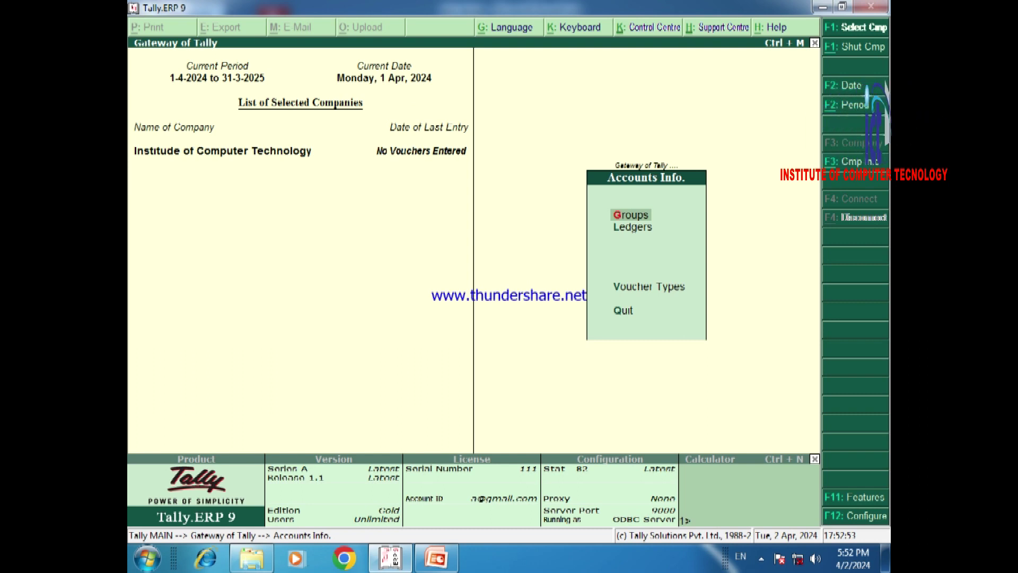
pyautogui.press('l')
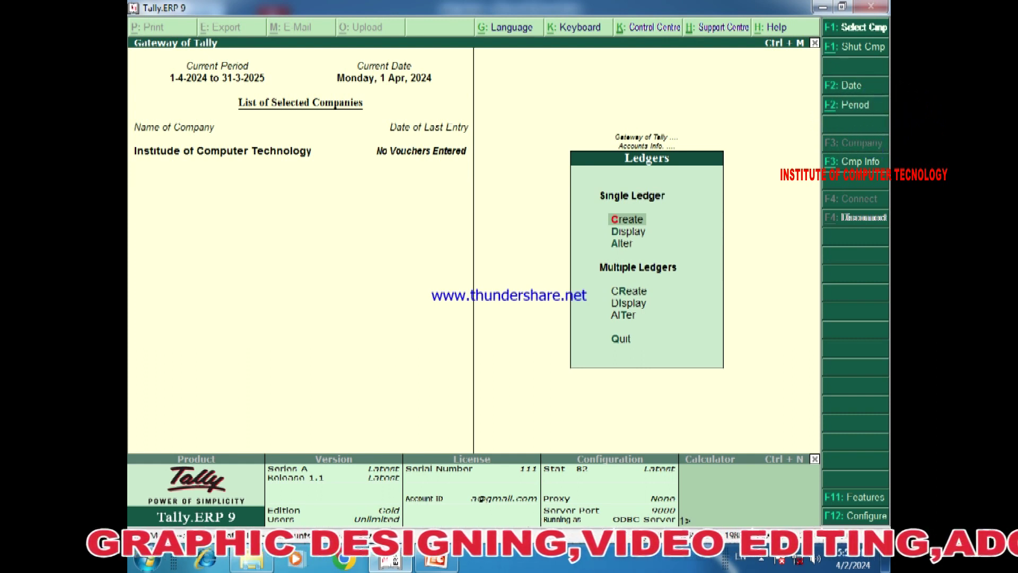
pyautogui.press('r')
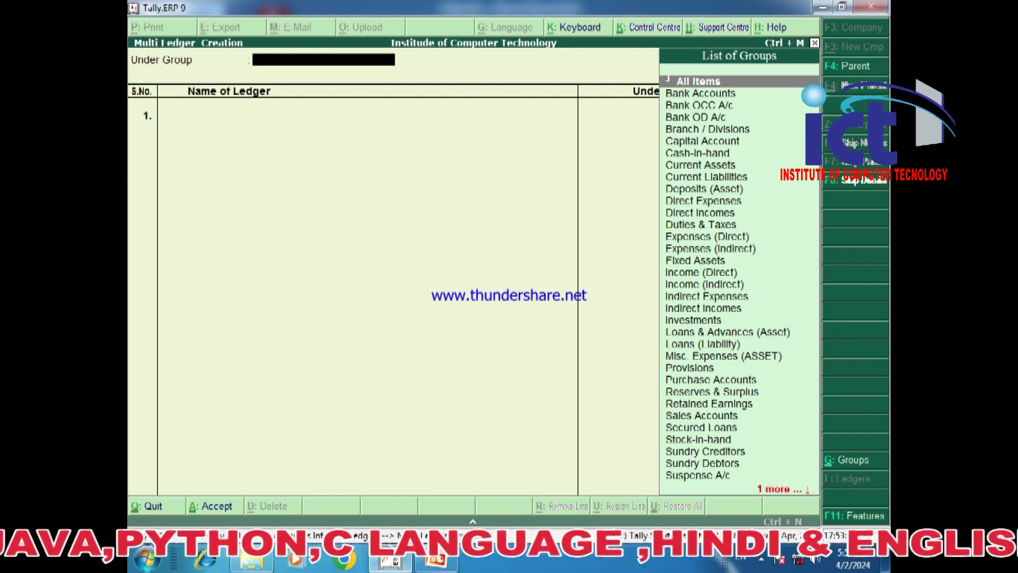
pyautogui.press('Escape')
pyautogui.press('y')
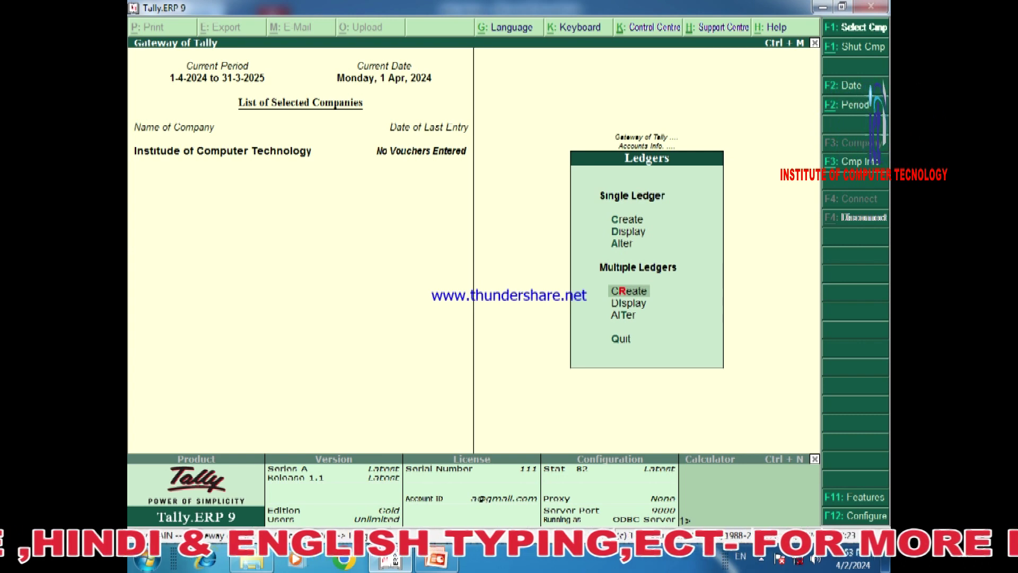
pyautogui.press('Up')
pyautogui.press('Up')
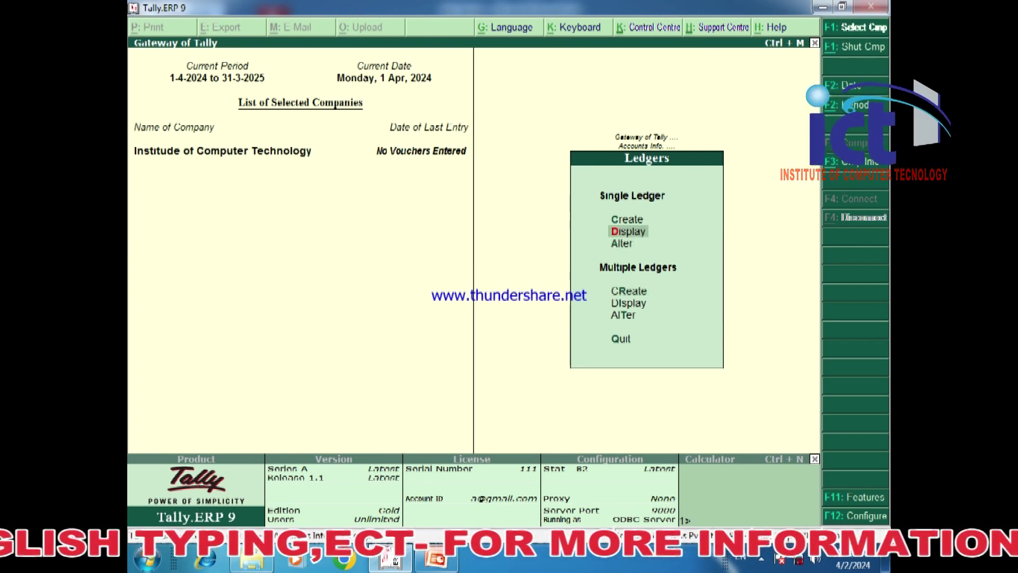
pyautogui.press('Down')
pyautogui.press('Down')
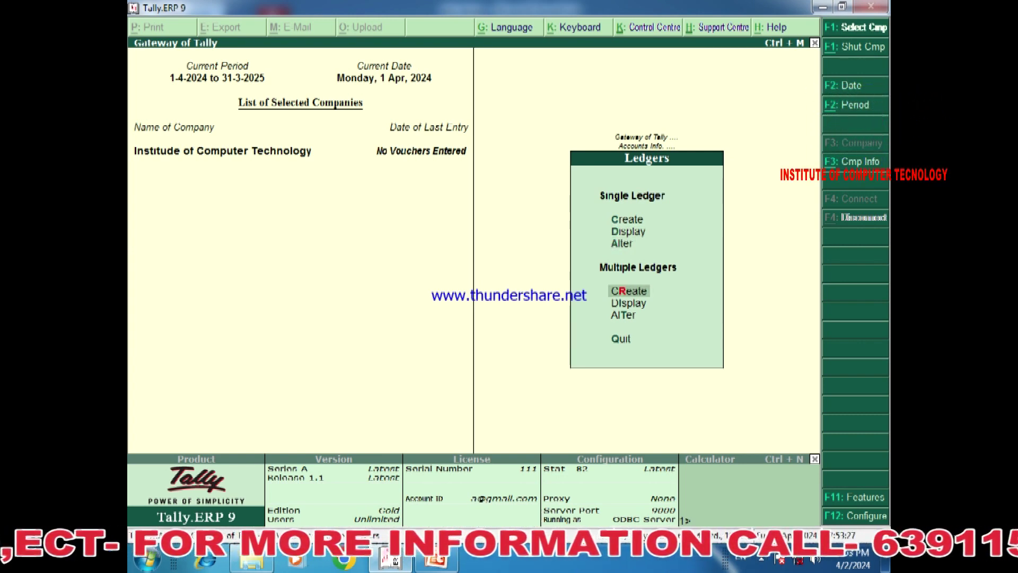
pyautogui.press('Up')
pyautogui.press('Up')
pyautogui.press('Up')
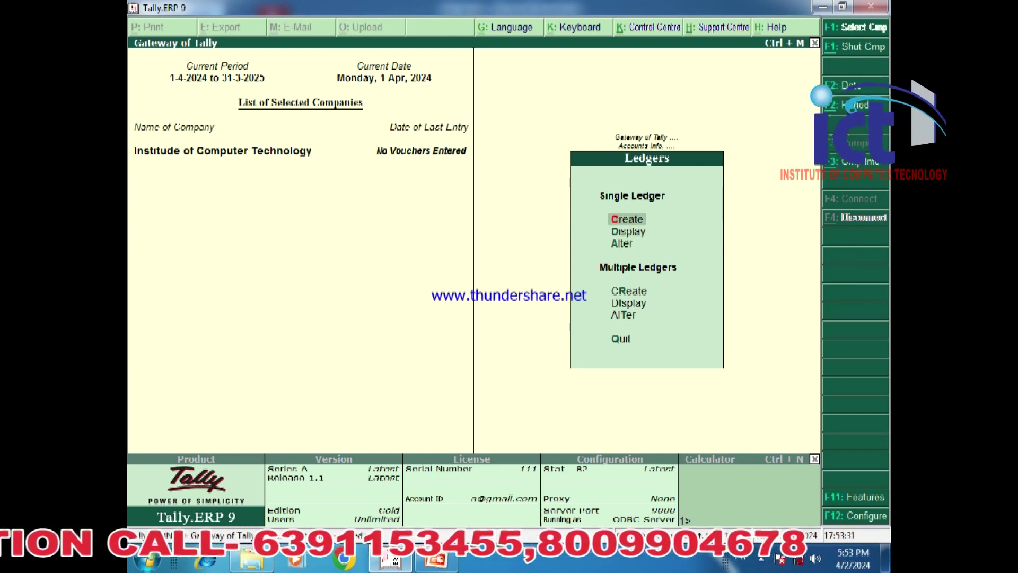
pyautogui.press('Down')
pyautogui.press('Down')
pyautogui.press('Down')
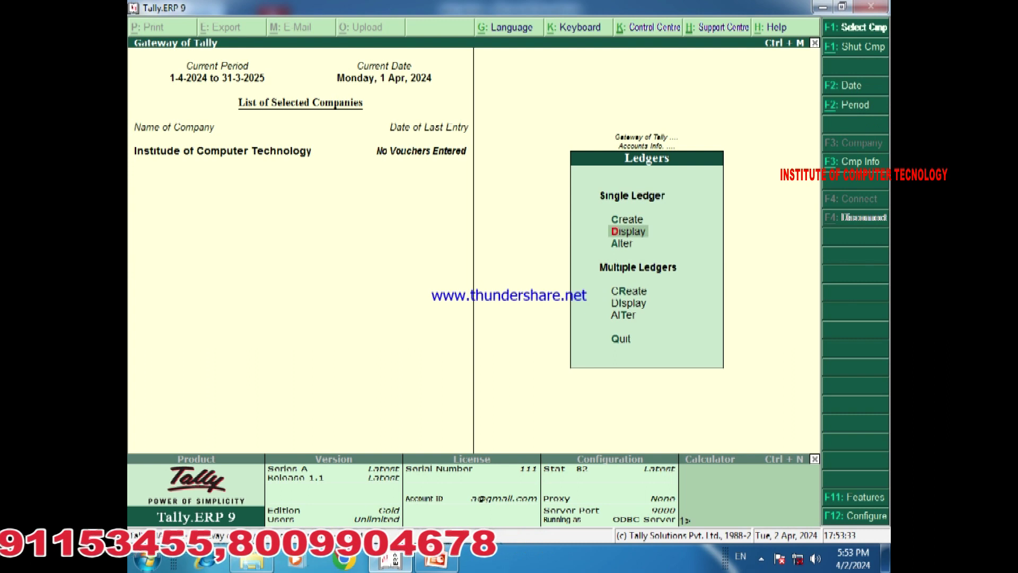